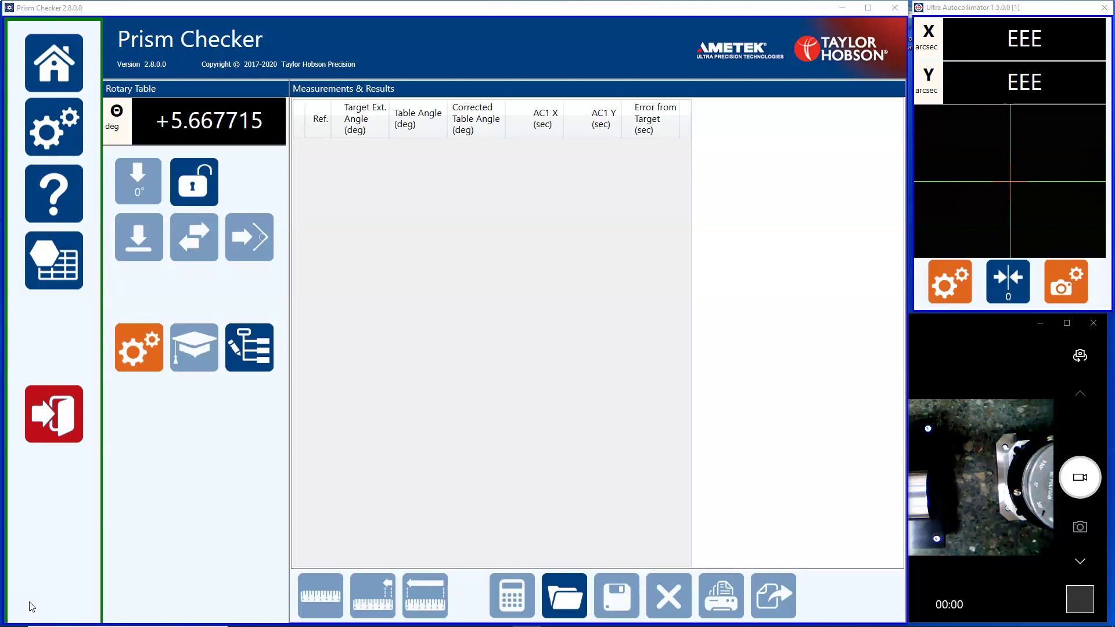
# Put the rotary table under program control, acknowledge the homing warning, and move the table to its home position
pyautogui.click(198, 194)
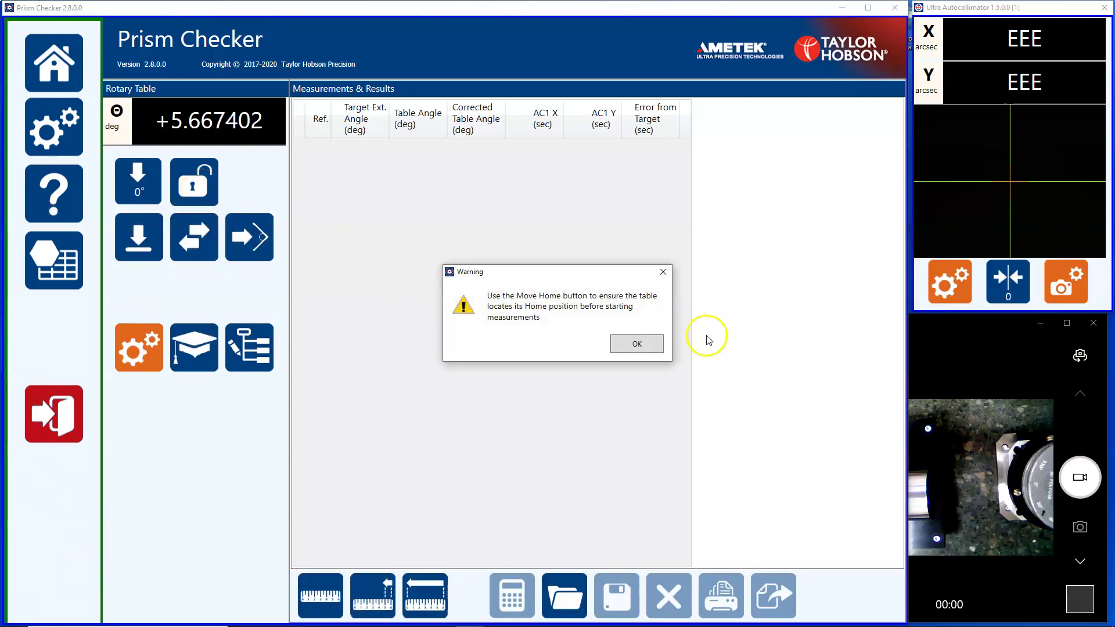
pyautogui.click(619, 344)
pyautogui.click(147, 202)
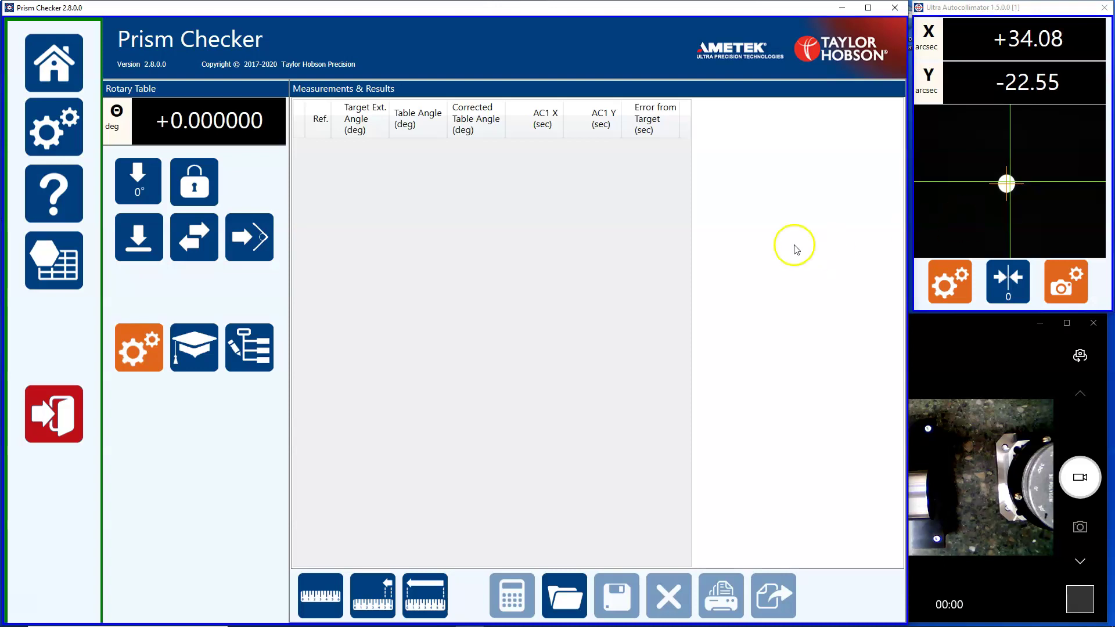
# Release the rotary table for movement by hand, then return it to program control
pyautogui.click(194, 188)
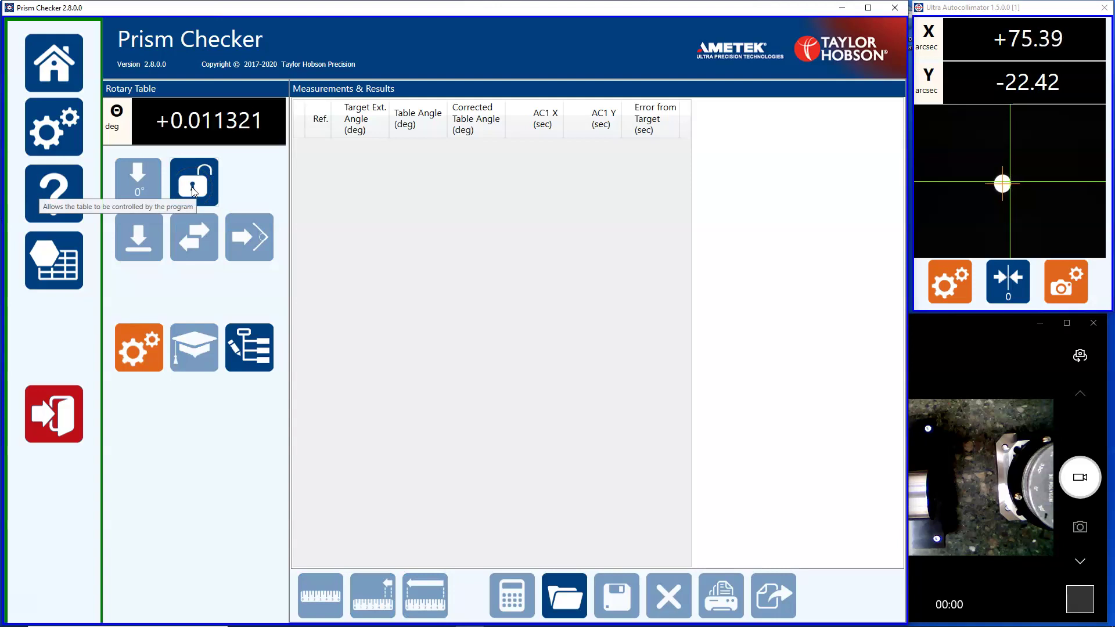
pyautogui.click(193, 188)
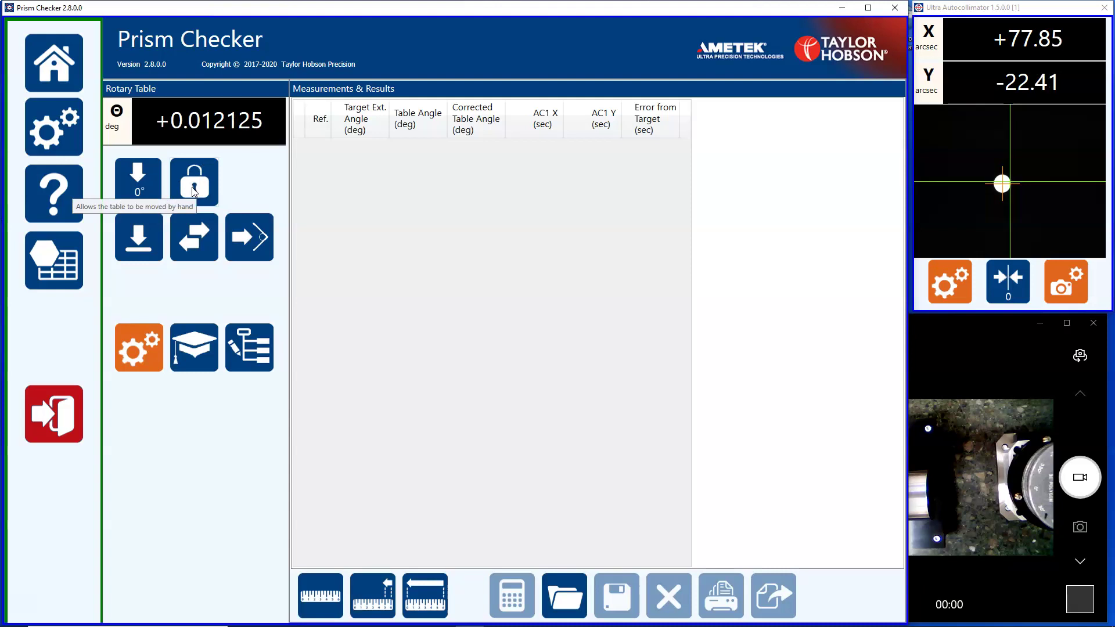
pyautogui.click(193, 206)
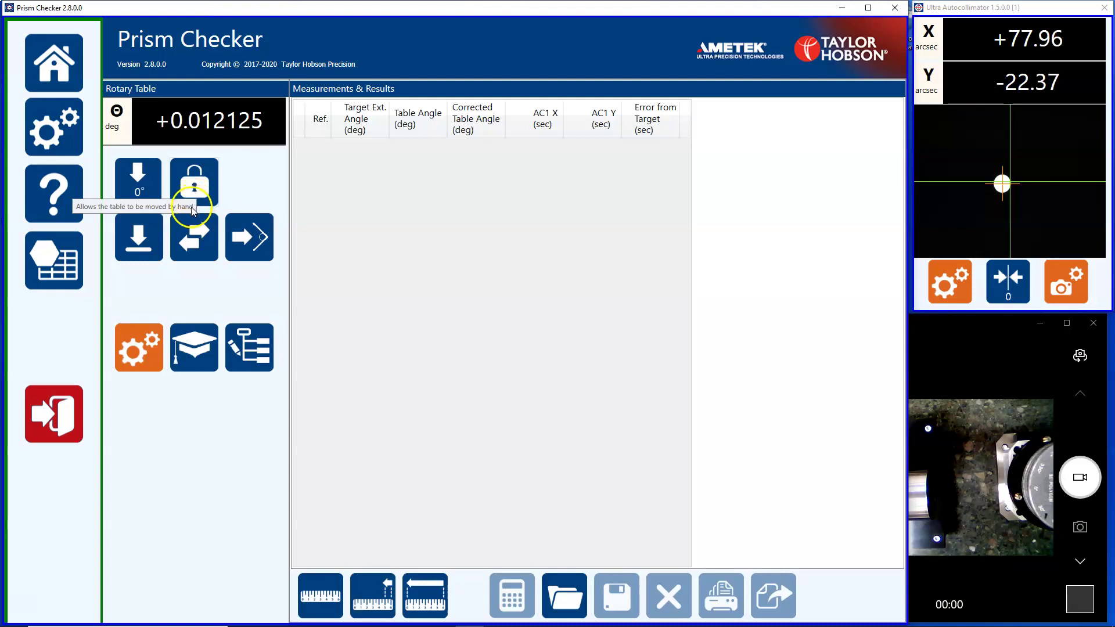
# Move the rotary table to the absolute angle of 30 degrees, then to 60 degrees
pyautogui.click(134, 242)
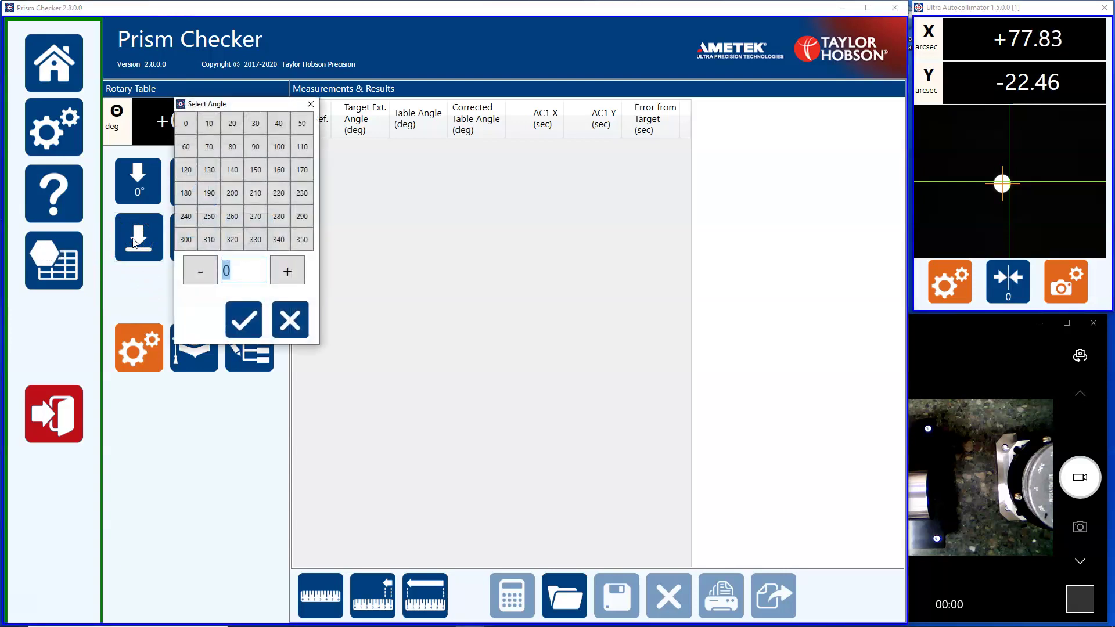
pyautogui.click(255, 123)
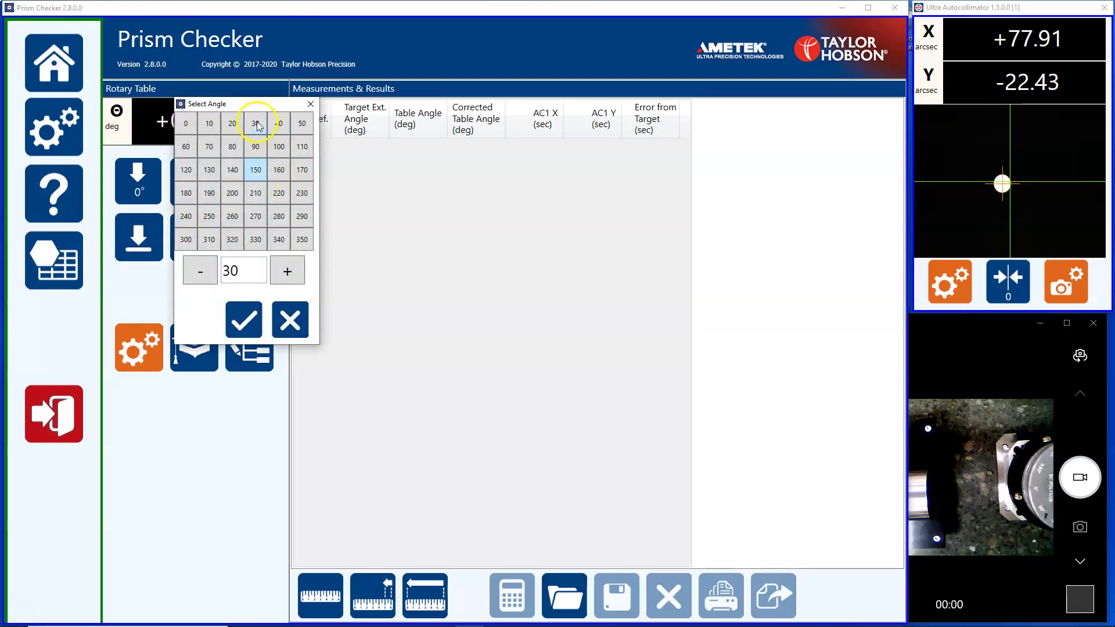
pyautogui.click(251, 327)
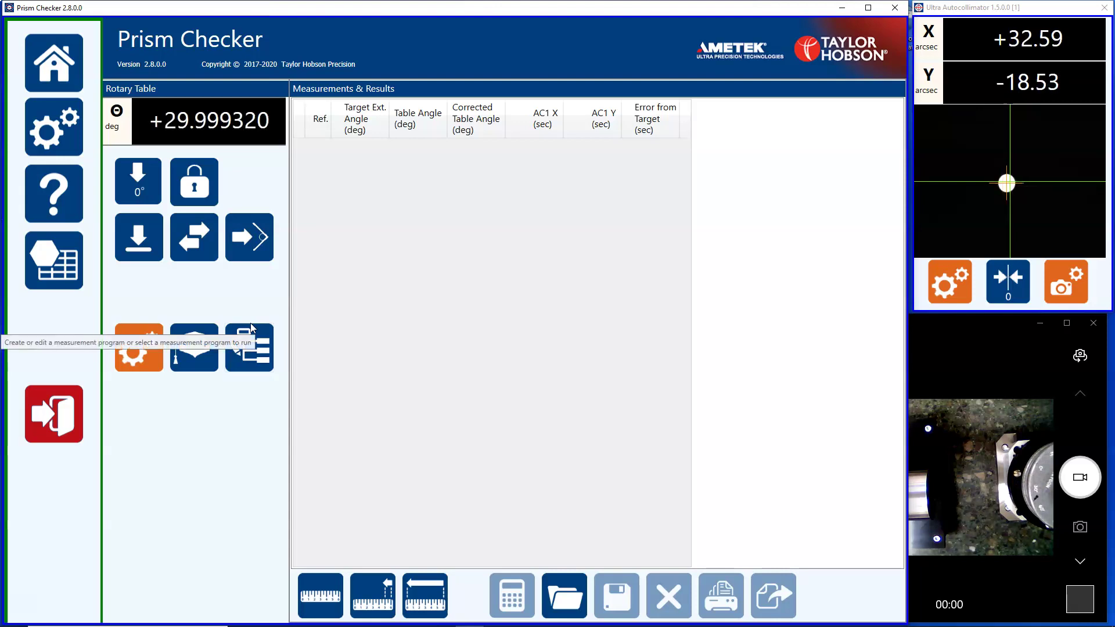
pyautogui.click(145, 235)
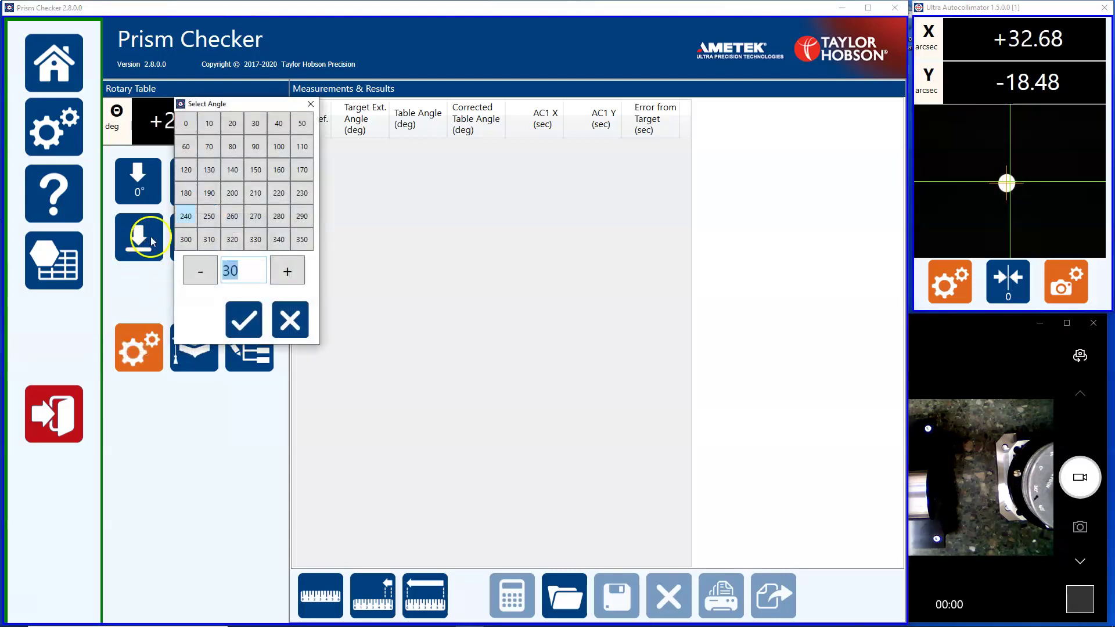
pyautogui.click(187, 148)
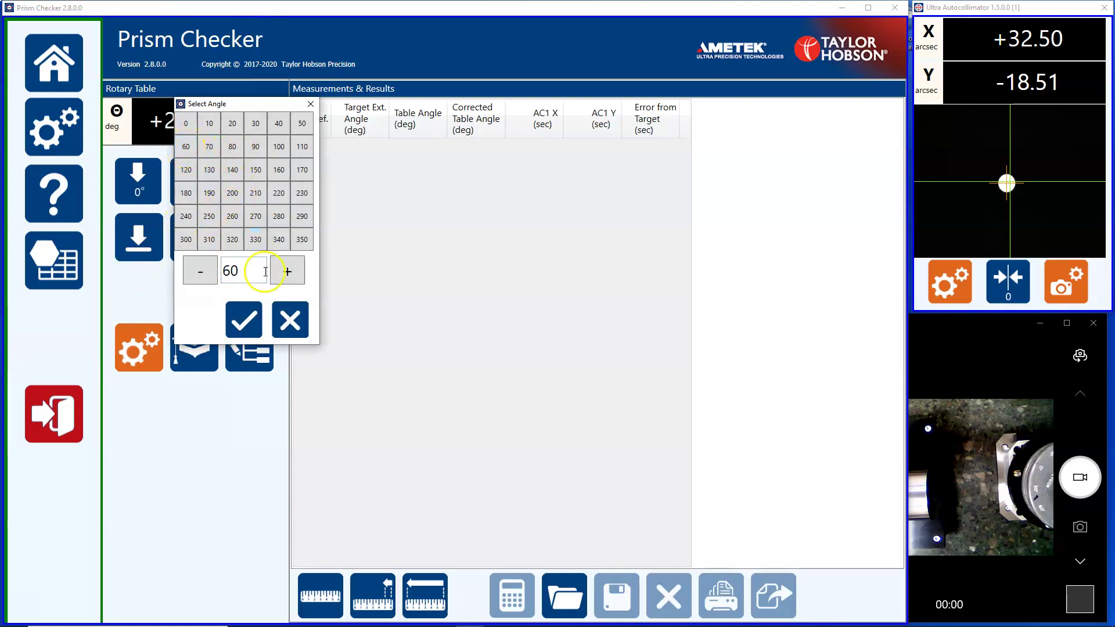
pyautogui.click(241, 319)
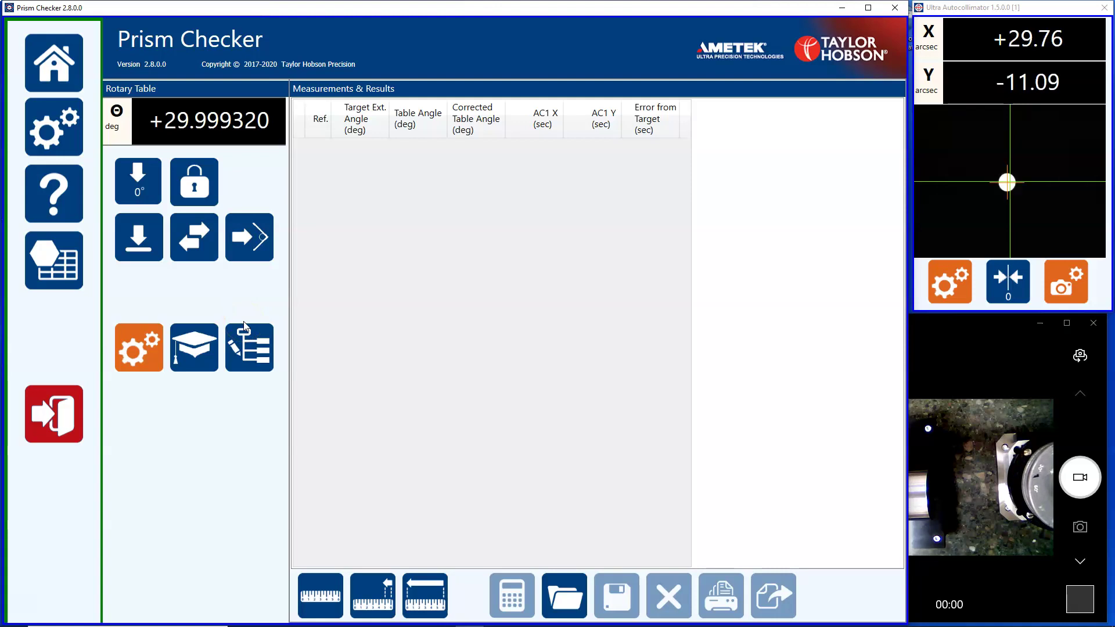
# Move the rotary table back to the absolute angle of 30 degrees
pyautogui.click(139, 232)
pyautogui.click(255, 122)
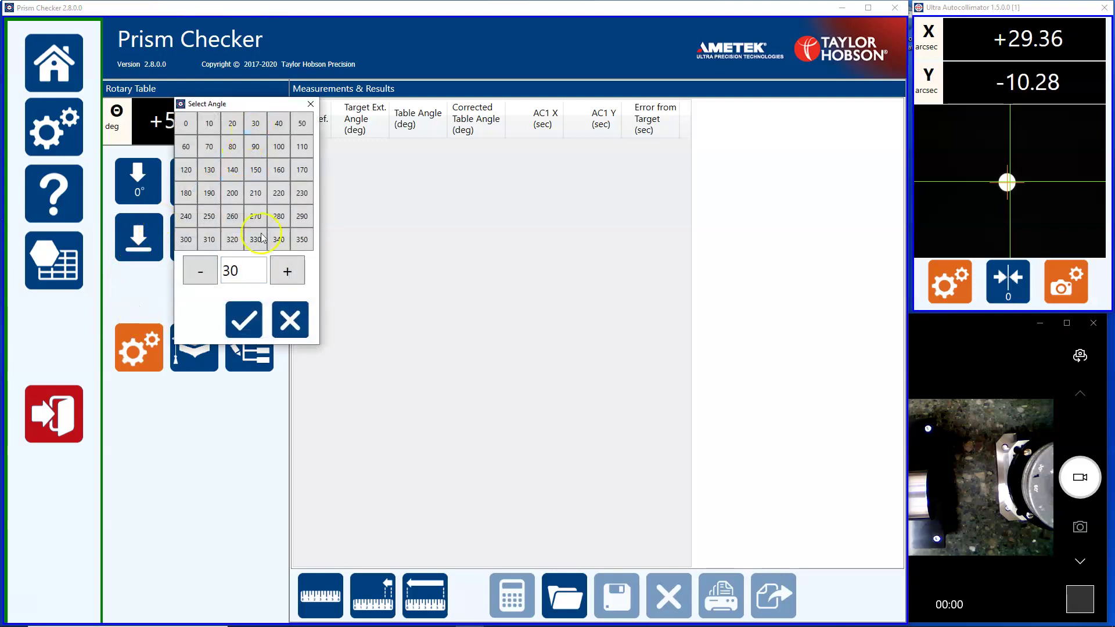
pyautogui.click(254, 325)
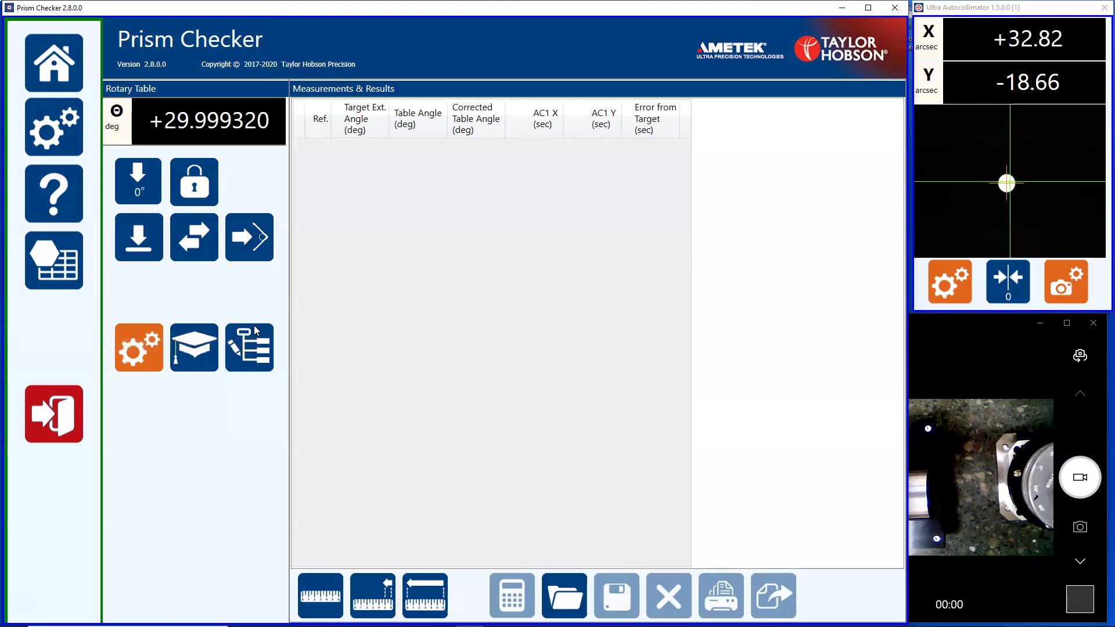
pyautogui.click(137, 250)
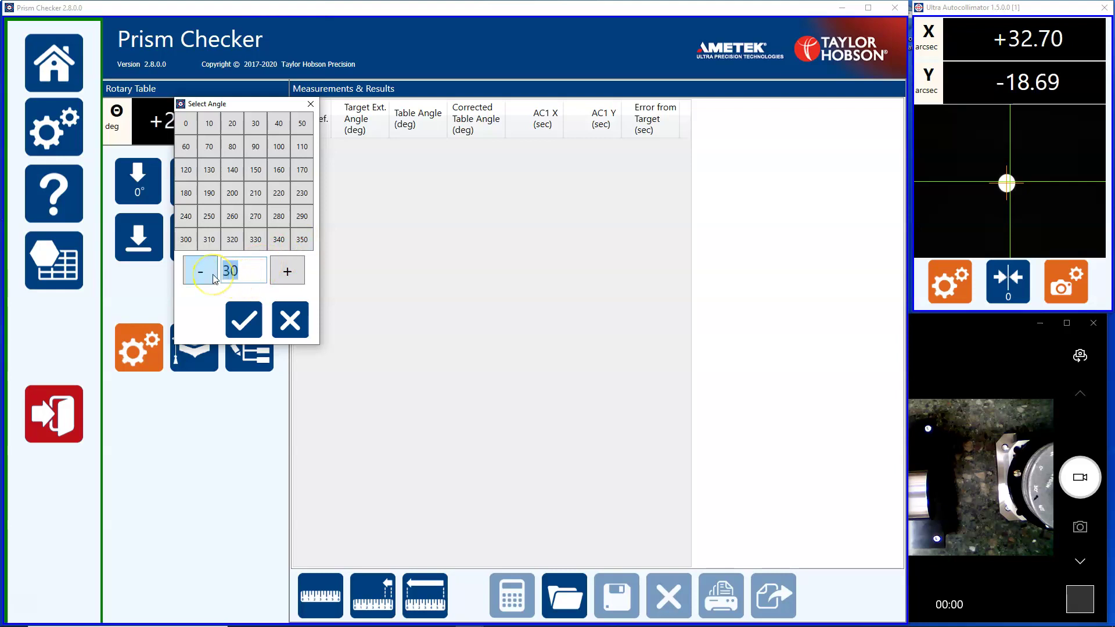
pyautogui.write('3')
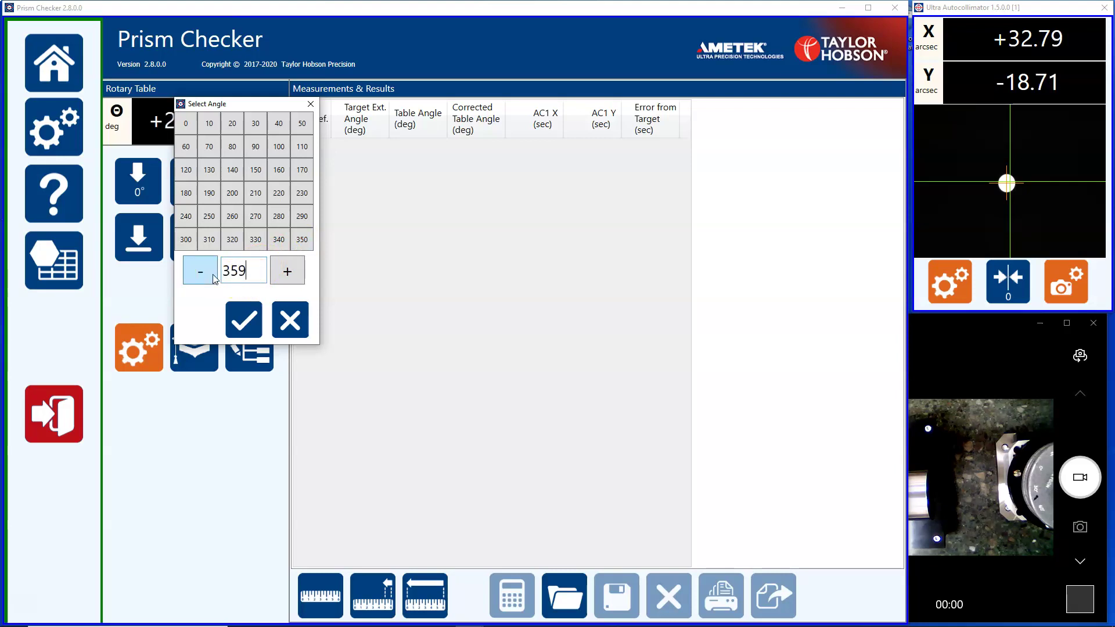
pyautogui.click(286, 319)
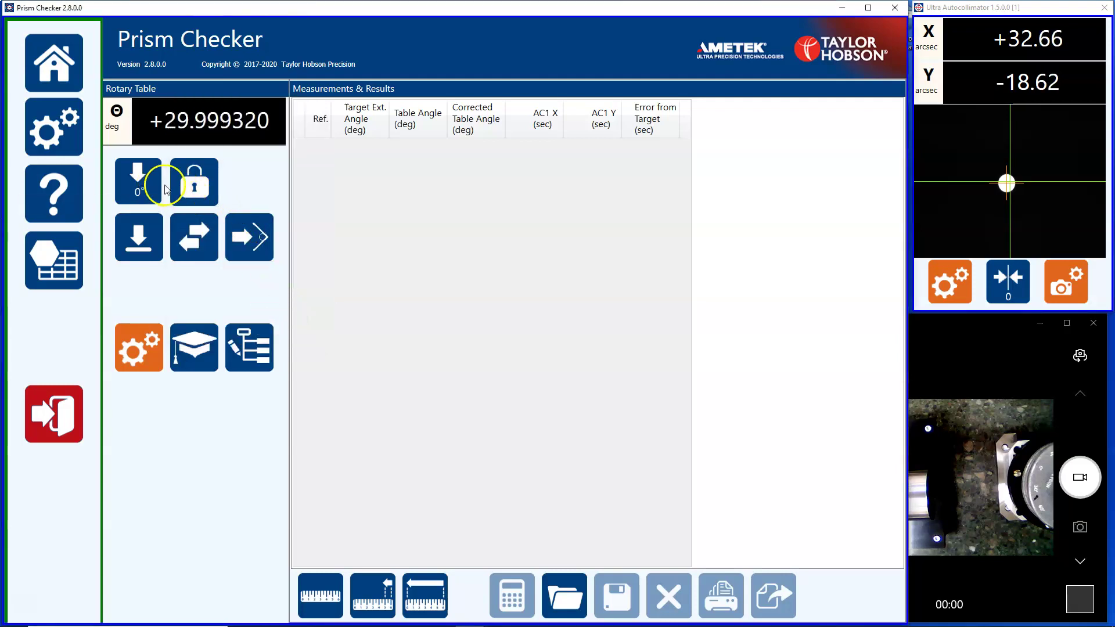
# Rotate the table by a relative angle of 30 degrees two times in succession
pyautogui.click(199, 244)
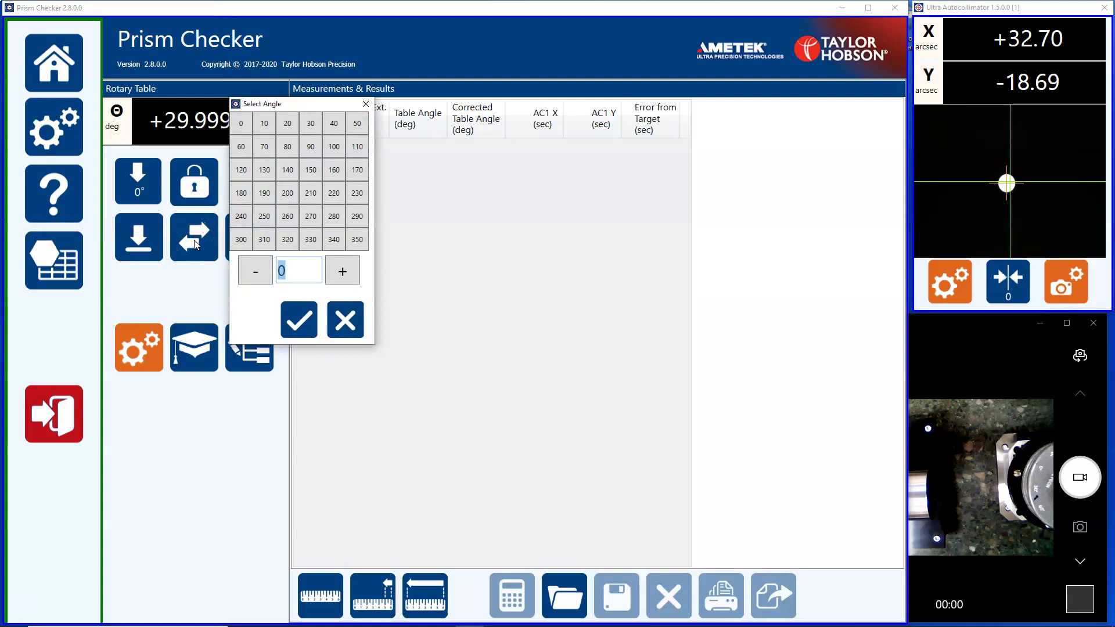
pyautogui.click(311, 123)
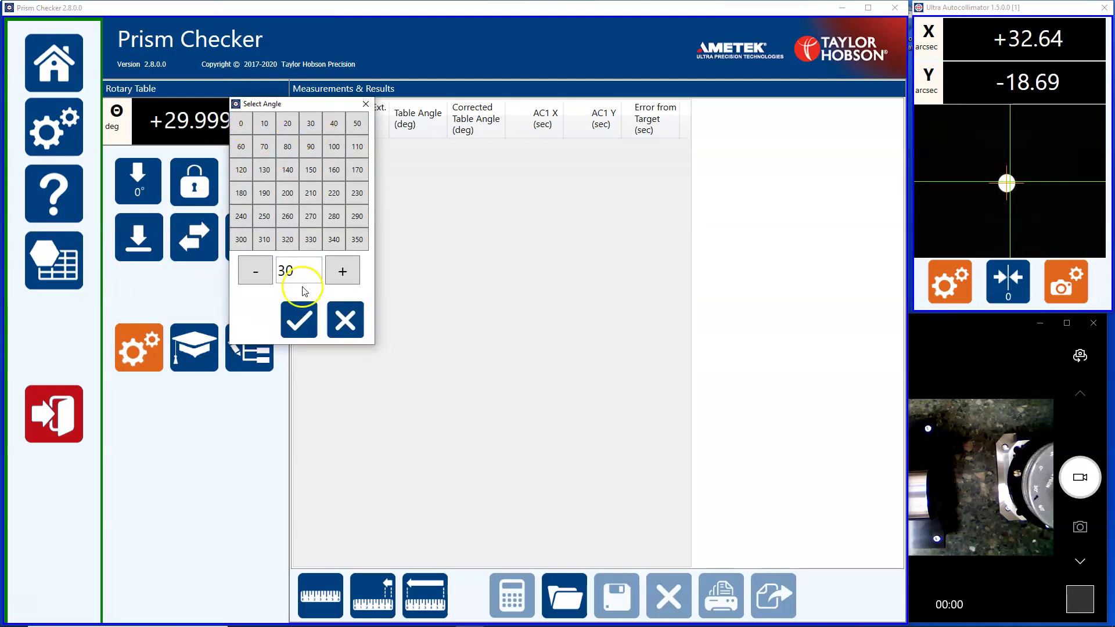
pyautogui.click(299, 321)
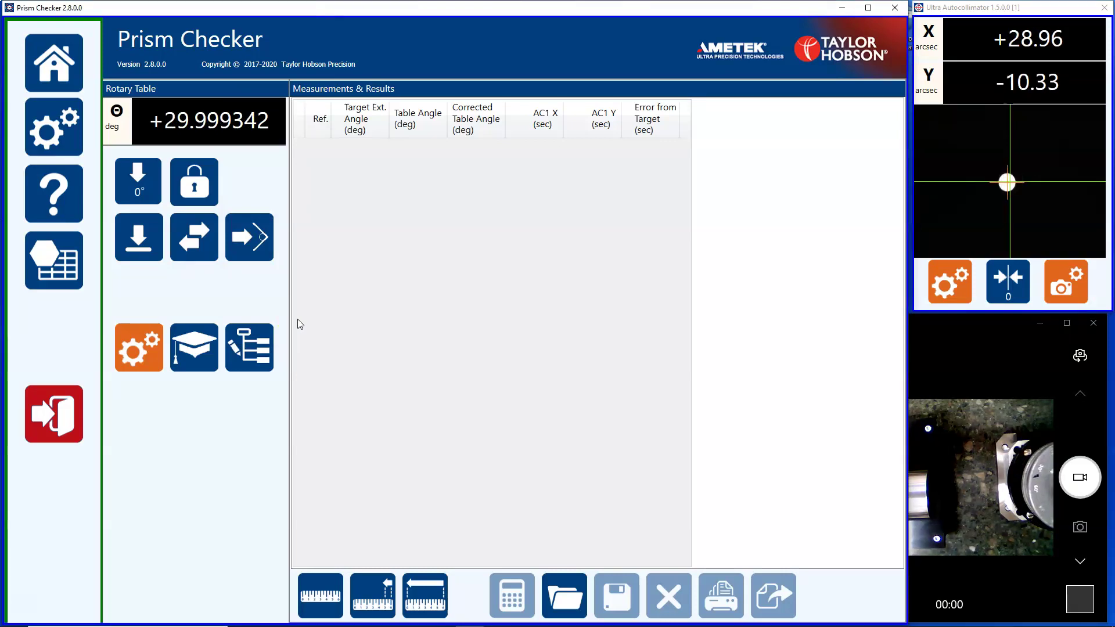
pyautogui.click(191, 236)
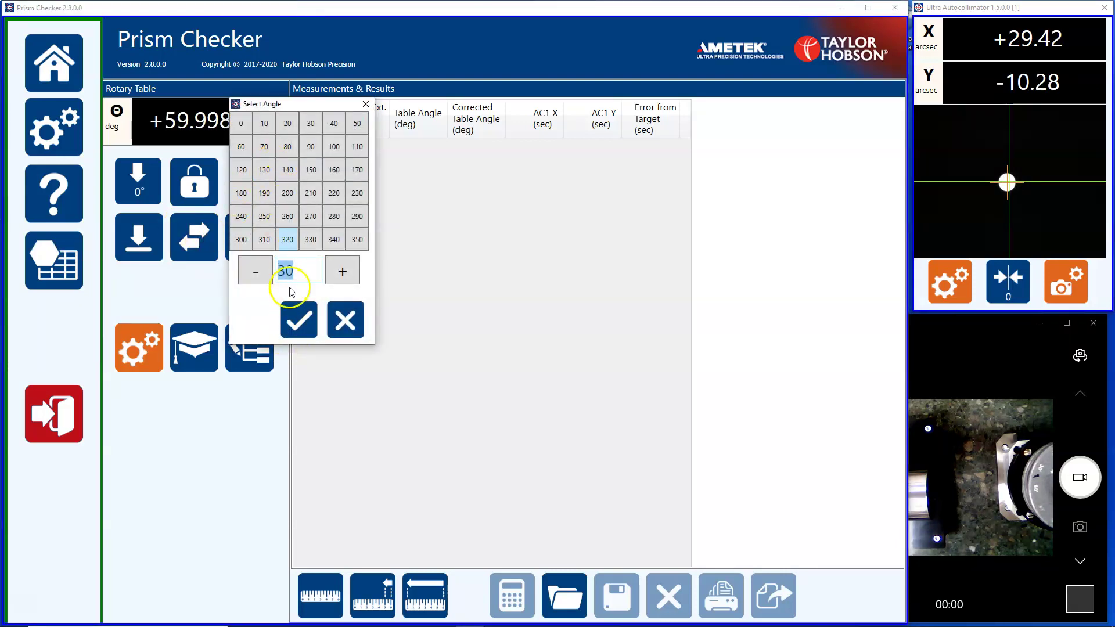
pyautogui.click(299, 319)
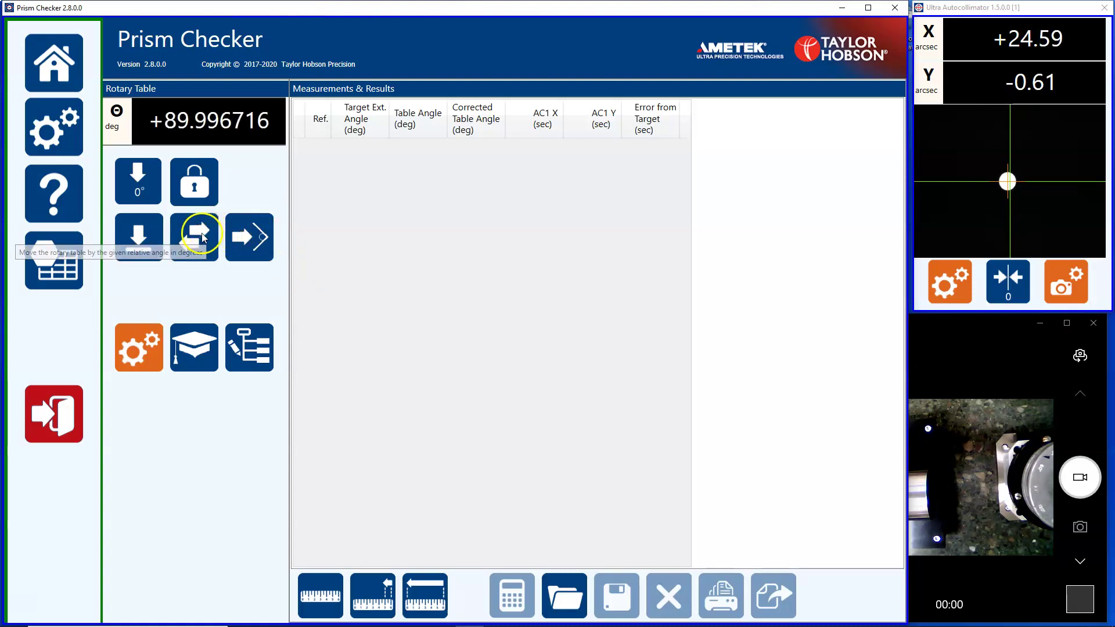
# Rotate the table backwards by a relative angle of -30 degrees
pyautogui.click(239, 249)
pyautogui.click(262, 271)
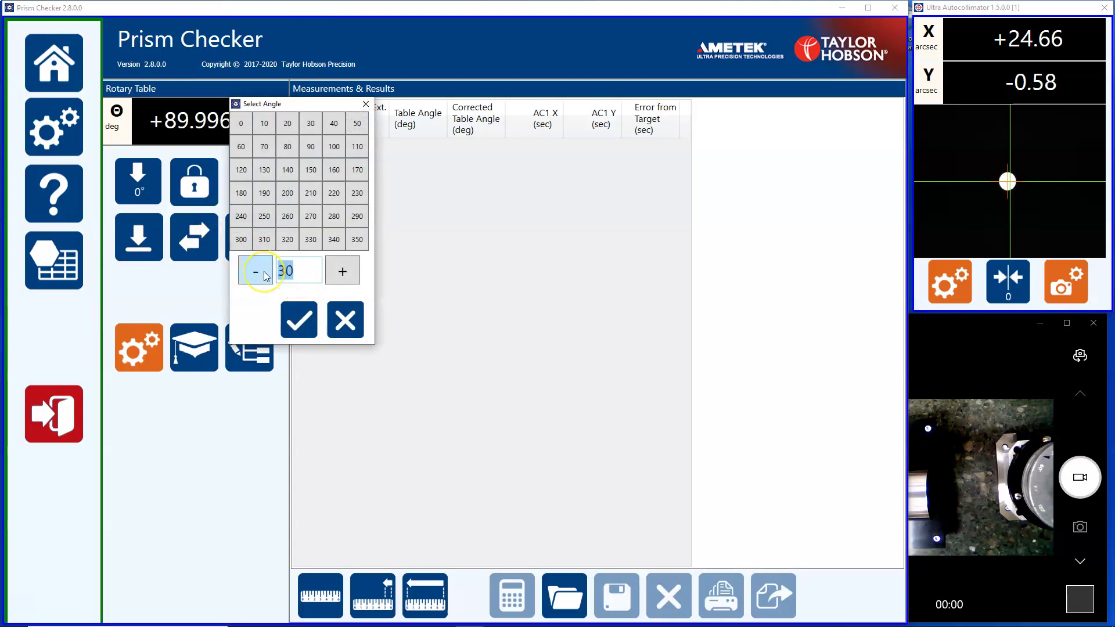
pyautogui.write('30')
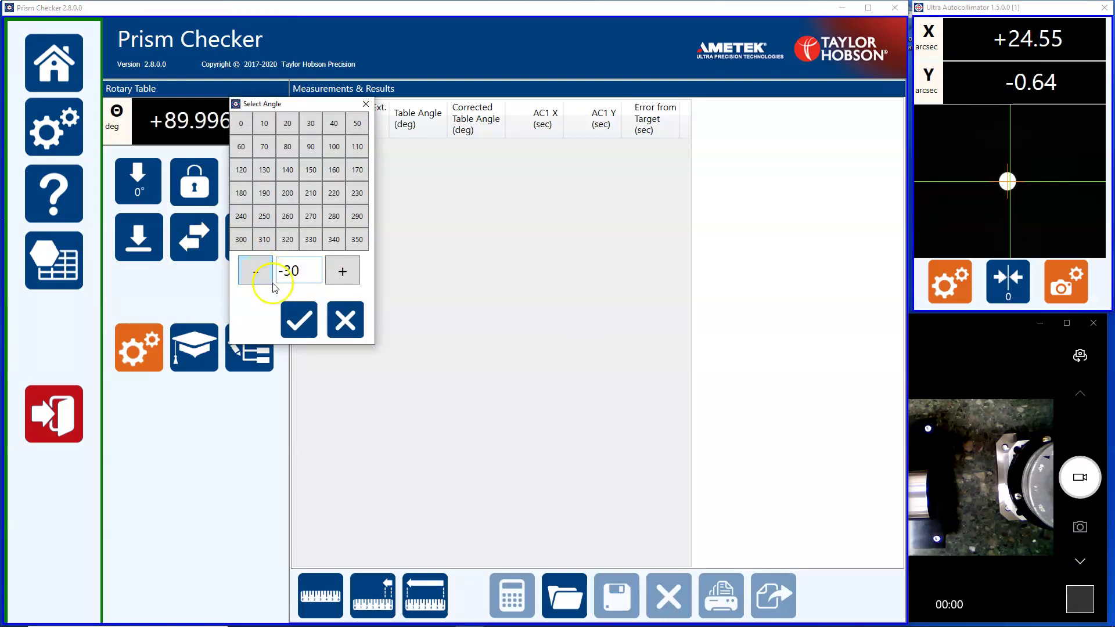
pyautogui.click(300, 320)
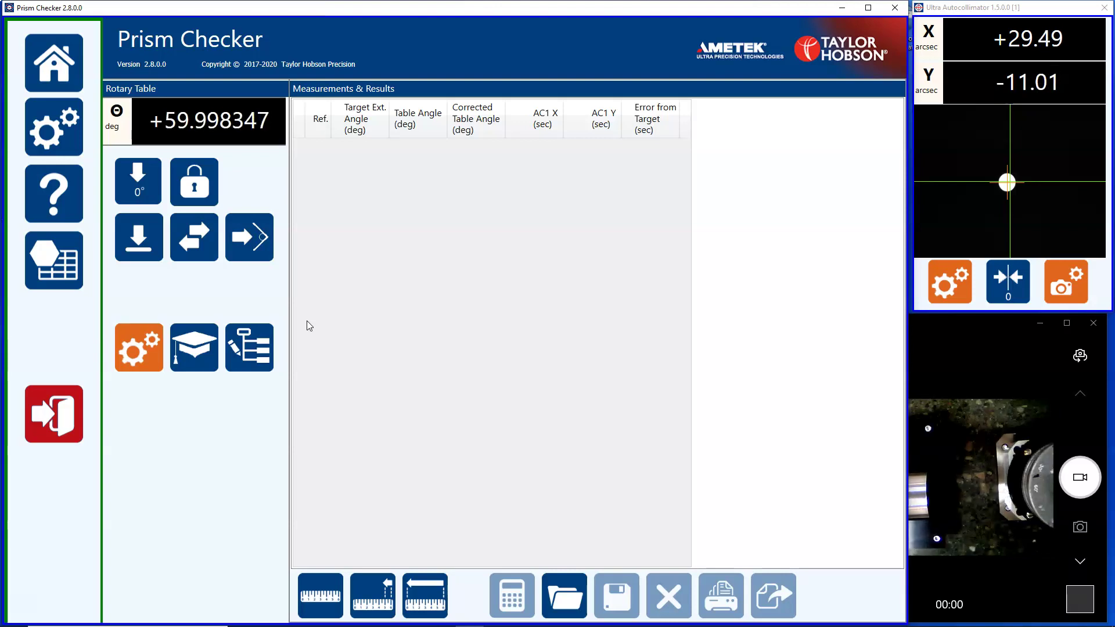
# Move the rotary table by an internal angle of 150 degrees
pyautogui.click(253, 231)
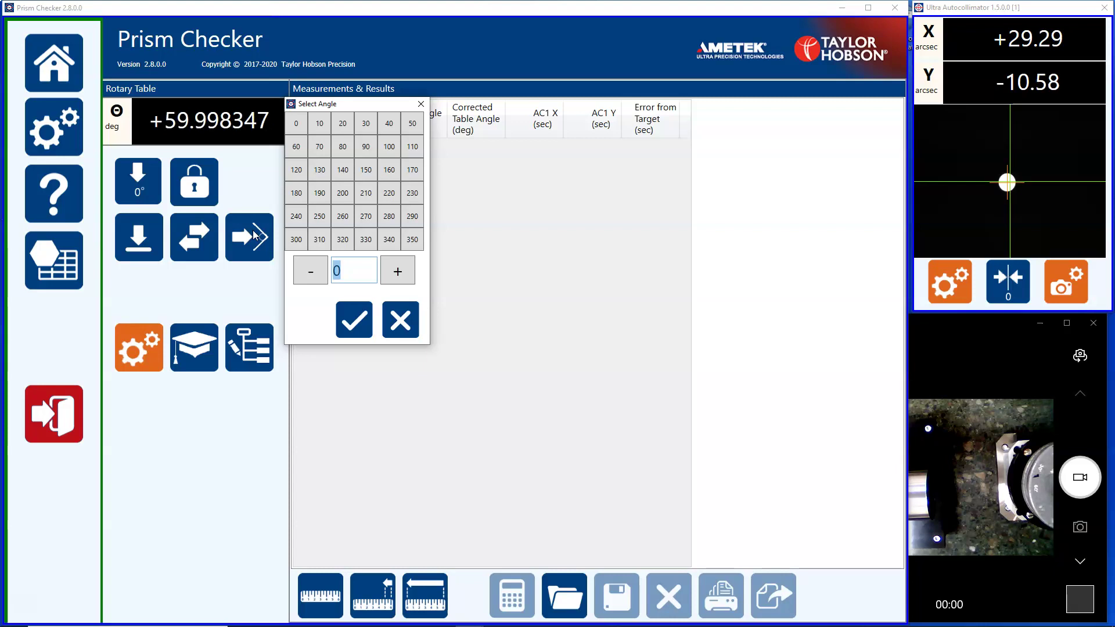
pyautogui.click(312, 257)
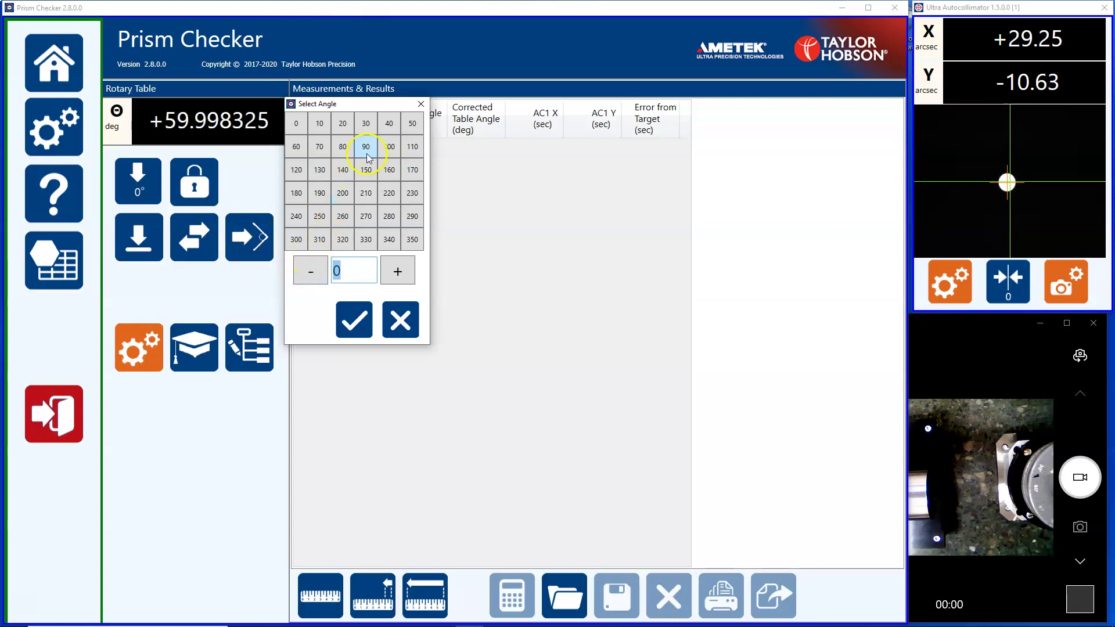
pyautogui.click(367, 170)
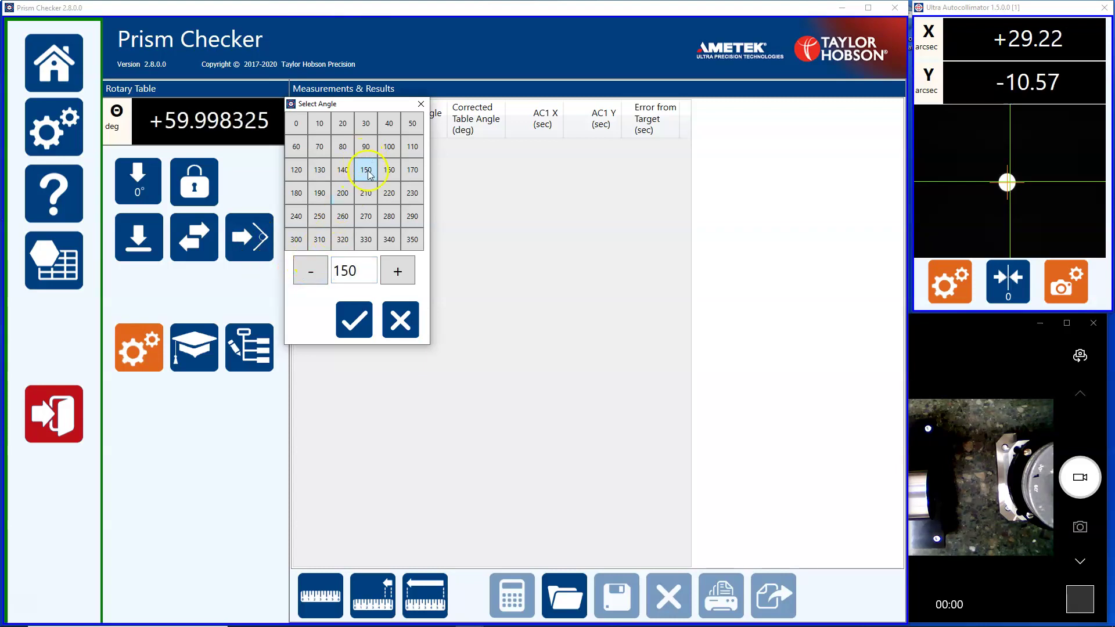
pyautogui.click(353, 330)
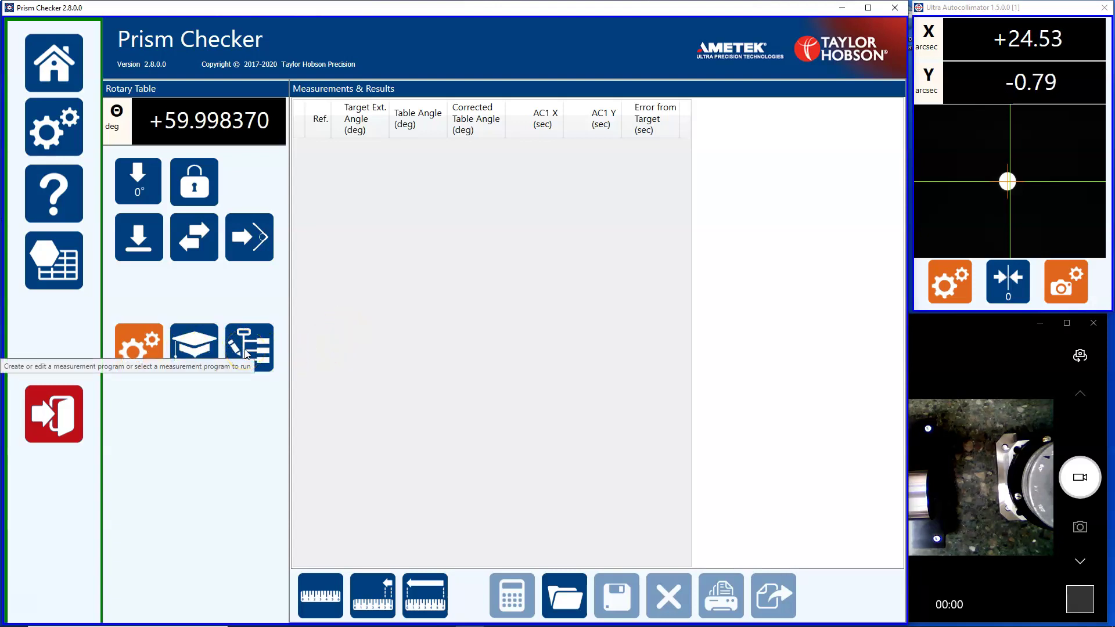
# In the rotary table configuration, toggle the Target Ext. Angle results column off and on, choose the Custom auto filter, and accept the column selection
pyautogui.click(140, 344)
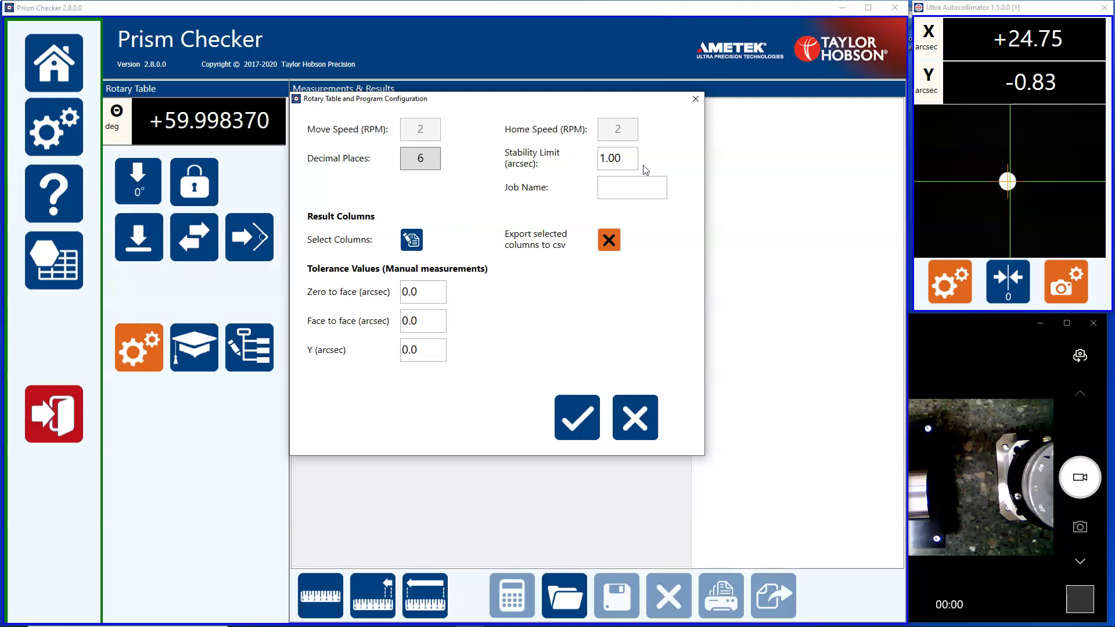
pyautogui.click(581, 218)
pyautogui.click(414, 240)
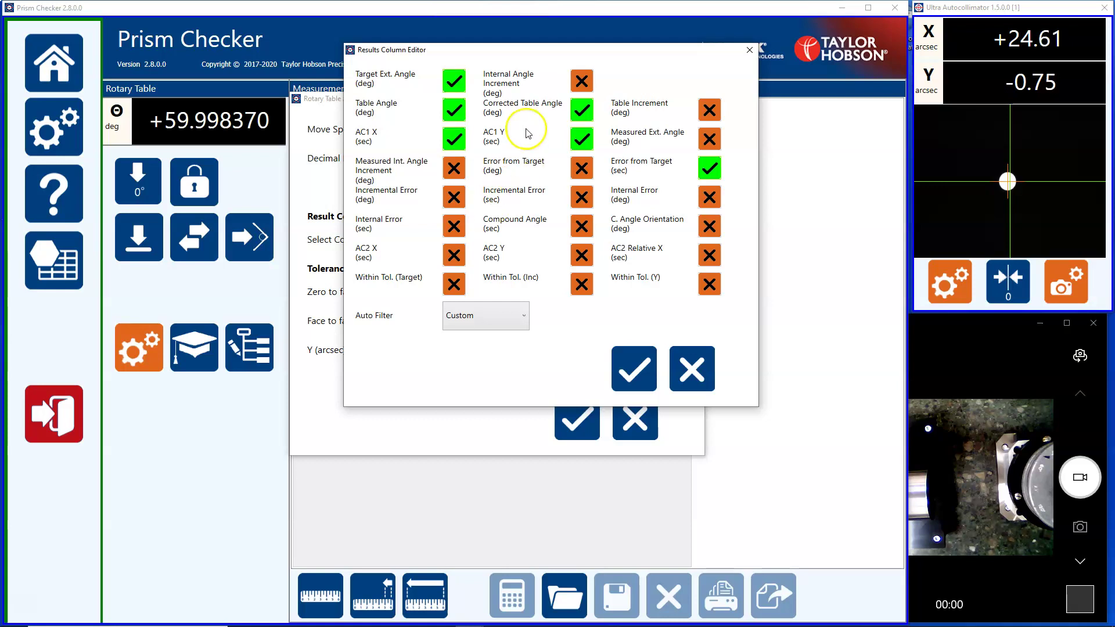
pyautogui.click(454, 81)
pyautogui.click(458, 86)
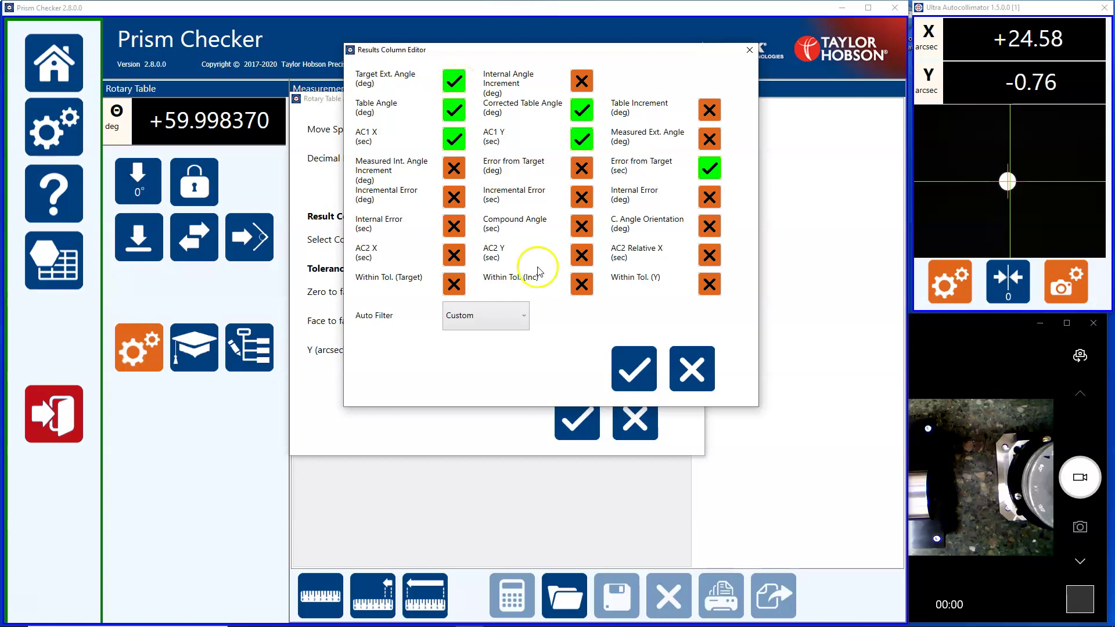
pyautogui.click(525, 317)
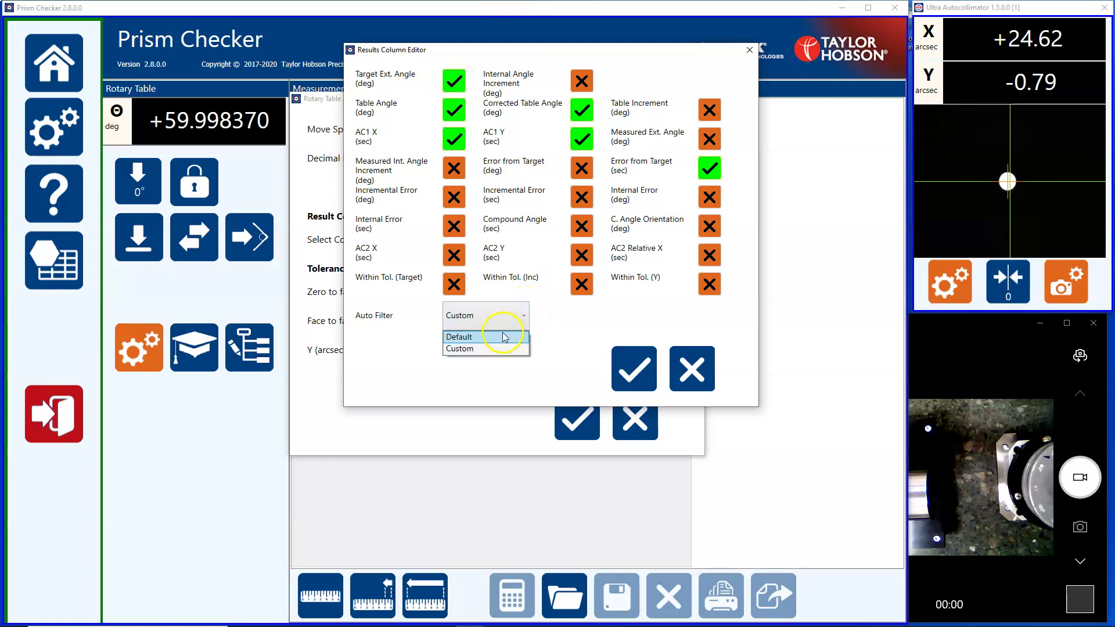
pyautogui.click(499, 351)
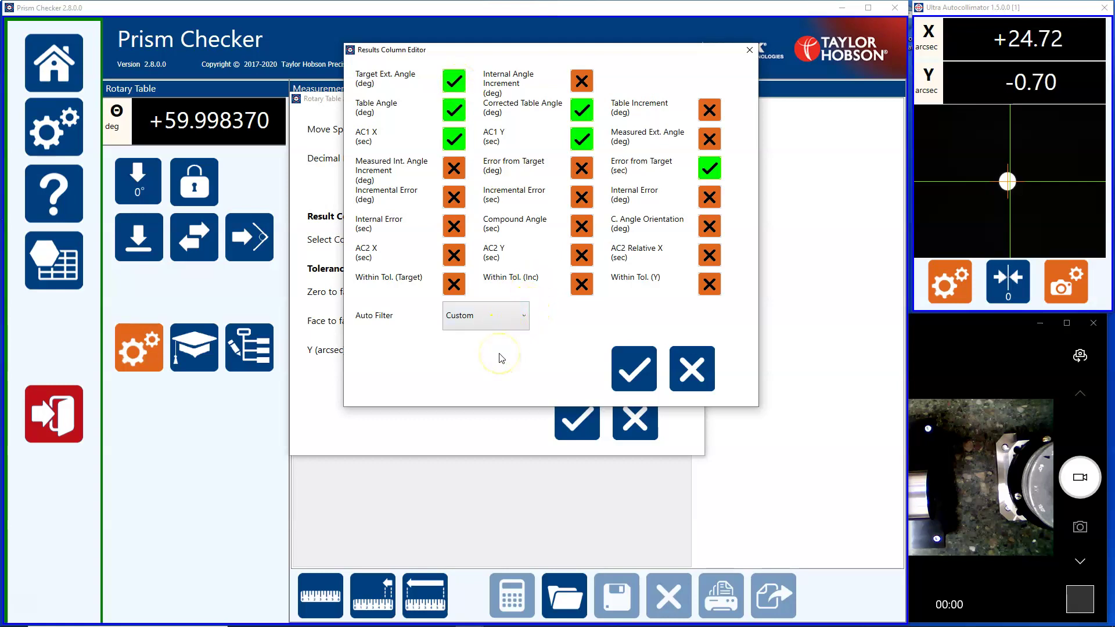
pyautogui.click(630, 368)
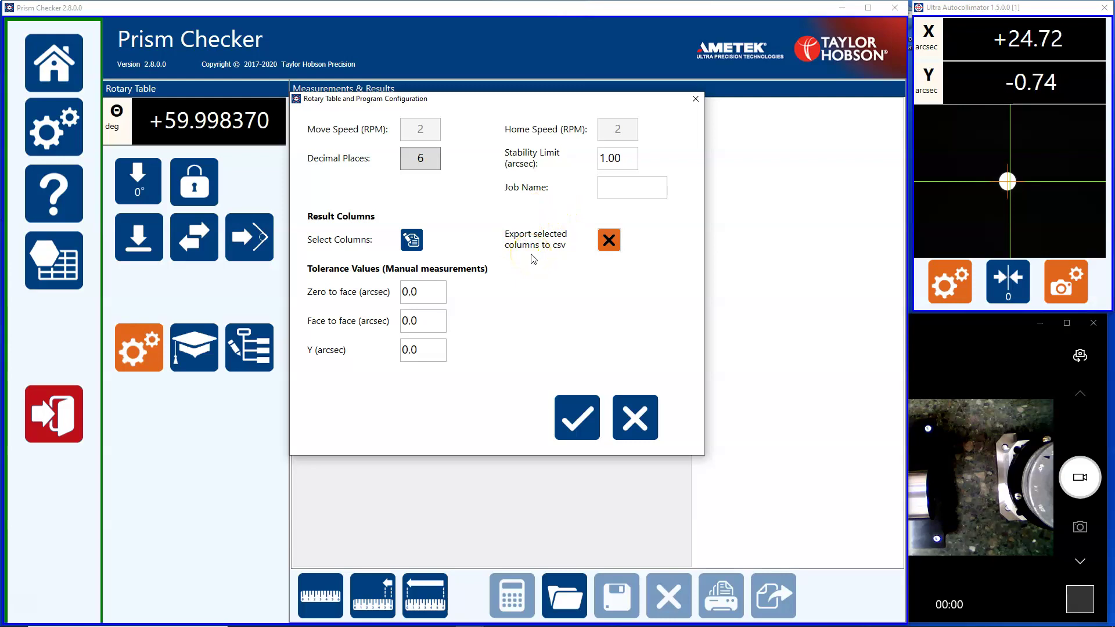
# Switch the export of selected columns to CSV on and off again, and accept the rotary table configuration
pyautogui.click(607, 247)
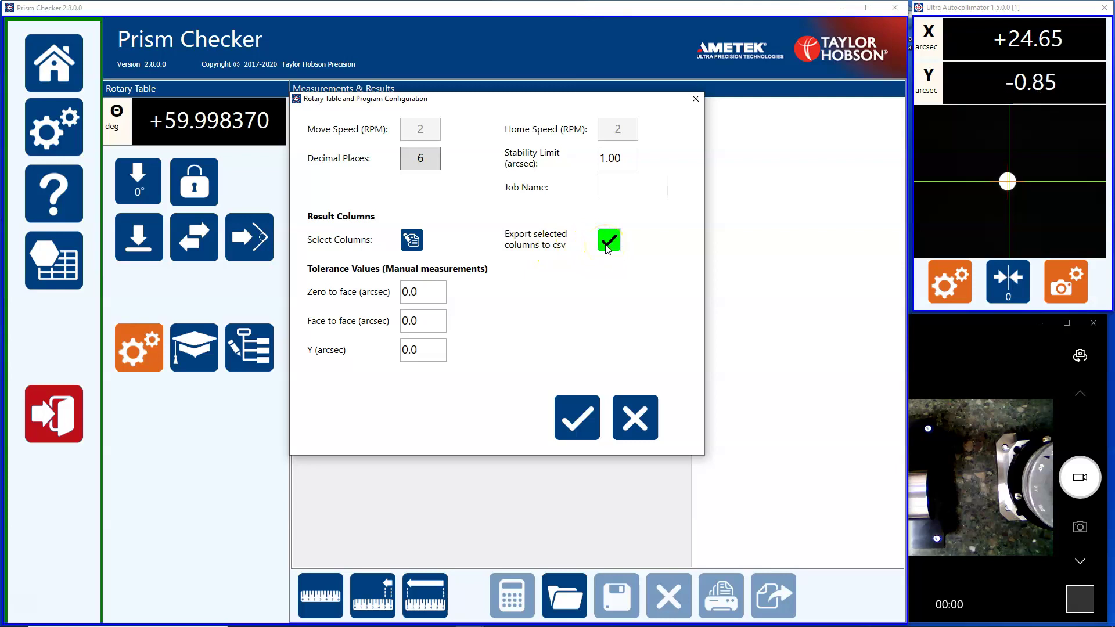
pyautogui.click(607, 247)
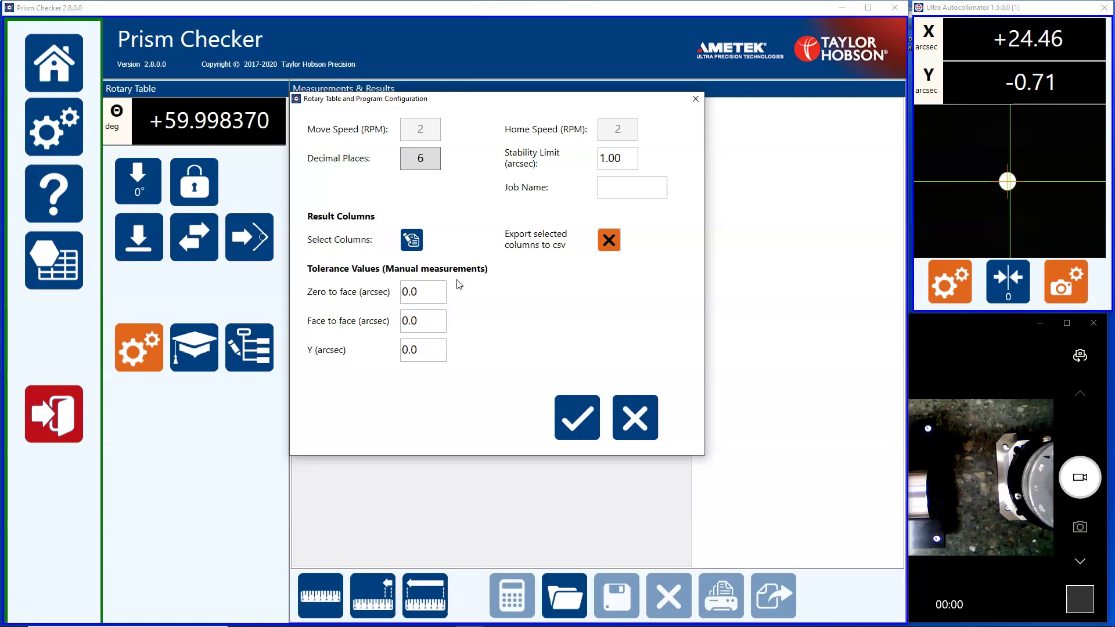
pyautogui.click(566, 413)
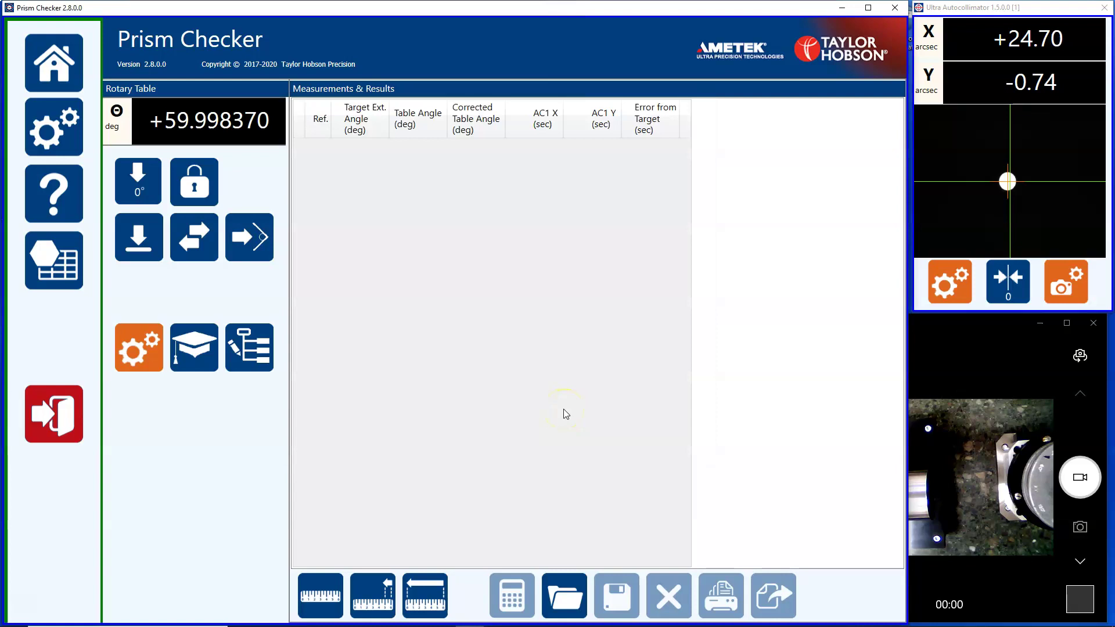